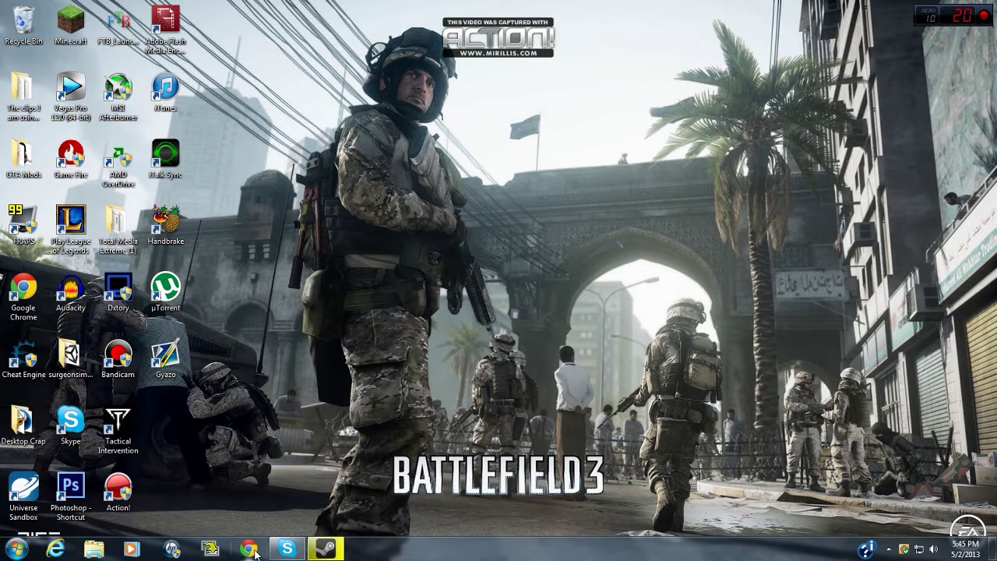
Browse Libraries and Computer in Explorer, viewing and then closing the basic system information window
{"action": "left_click_drag", "start_coordinate": [383, 26], "coordinate": [522, 555]}
{"action": "left_click_drag", "start_coordinate": [260, 85], "coordinate": [511, 467]}
{"action": "left_click_drag", "start_coordinate": [619, 265], "coordinate": [767, 467]}
{"action": "left_click", "coordinate": [93, 549]}
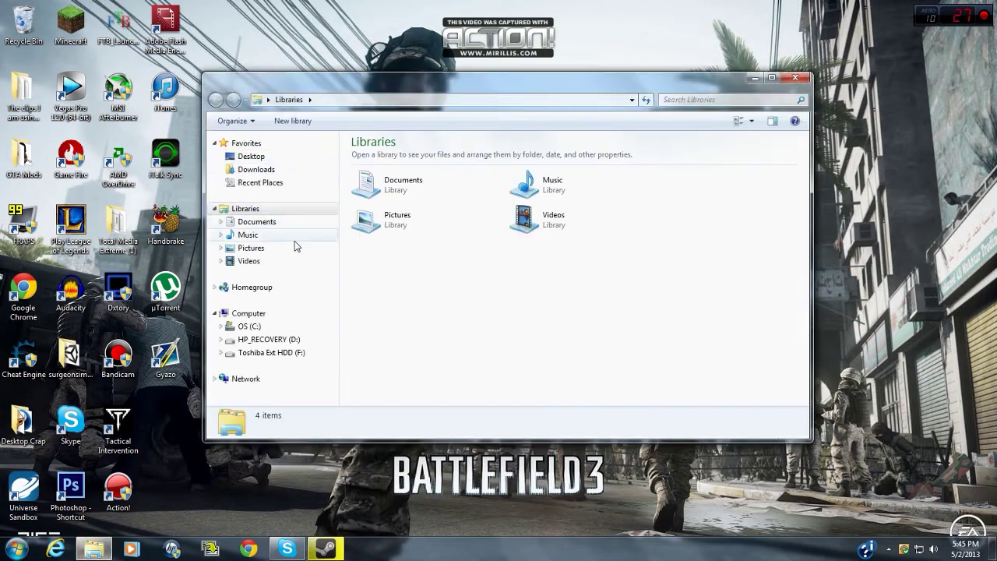
{"action": "left_click", "coordinate": [248, 313]}
{"action": "left_click", "coordinate": [337, 126]}
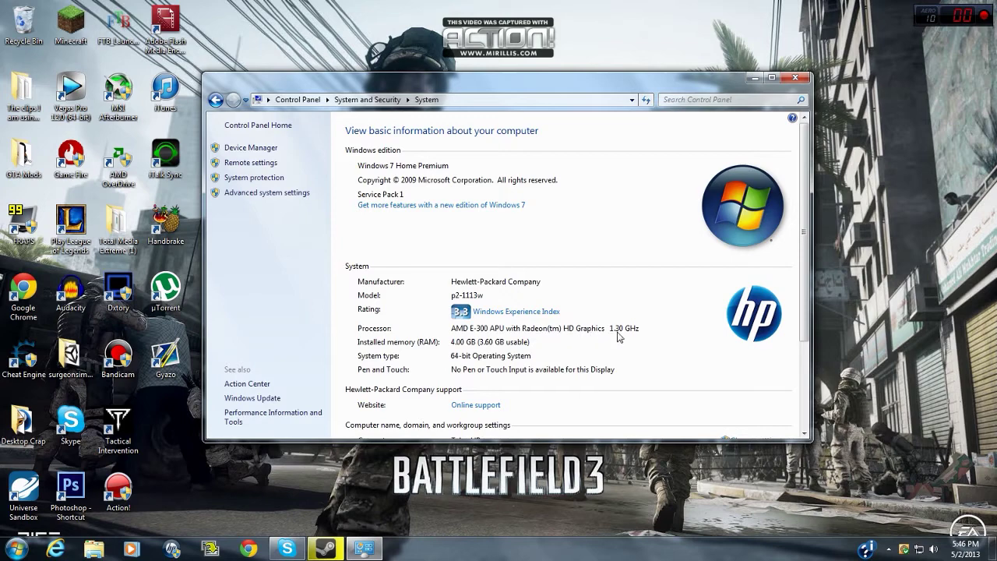
{"action": "left_click", "coordinate": [794, 77]}
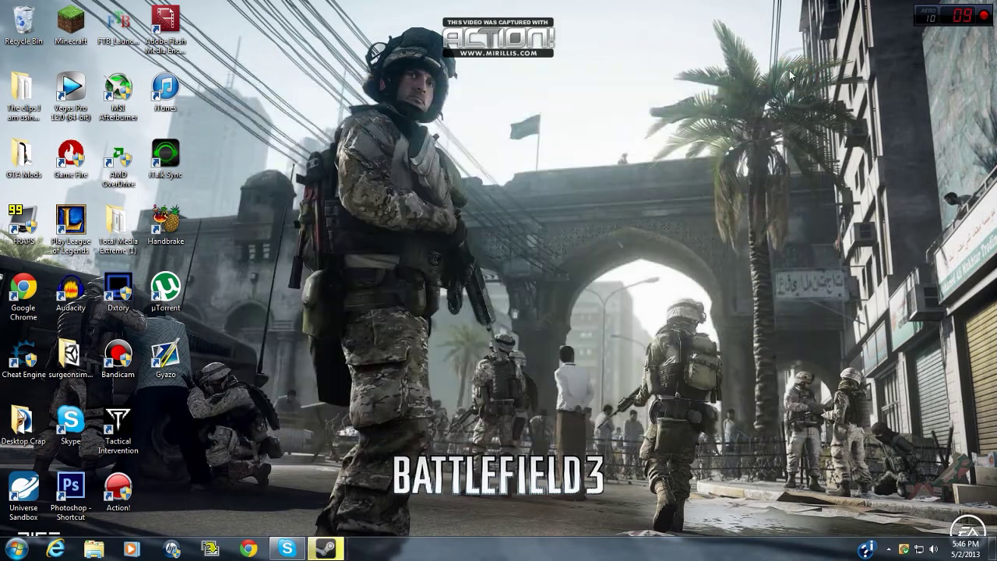
Show the desktop and open the Action! recorder from its hidden tray icon
{"action": "left_click_drag", "start_coordinate": [615, 4], "coordinate": [491, 343]}
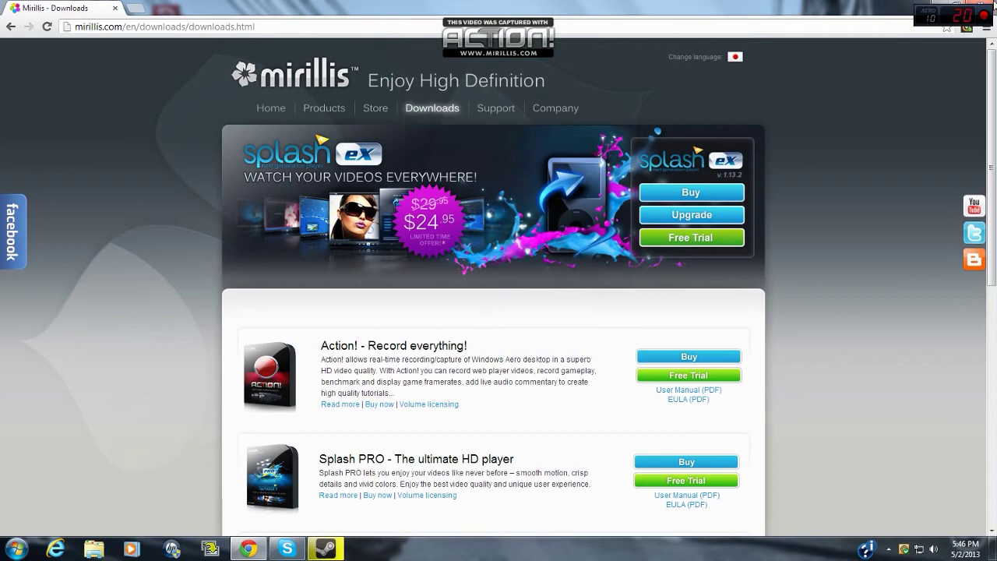
{"action": "key", "text": "super+d"}
{"action": "left_click_drag", "start_coordinate": [360, 2], "coordinate": [294, 212]}
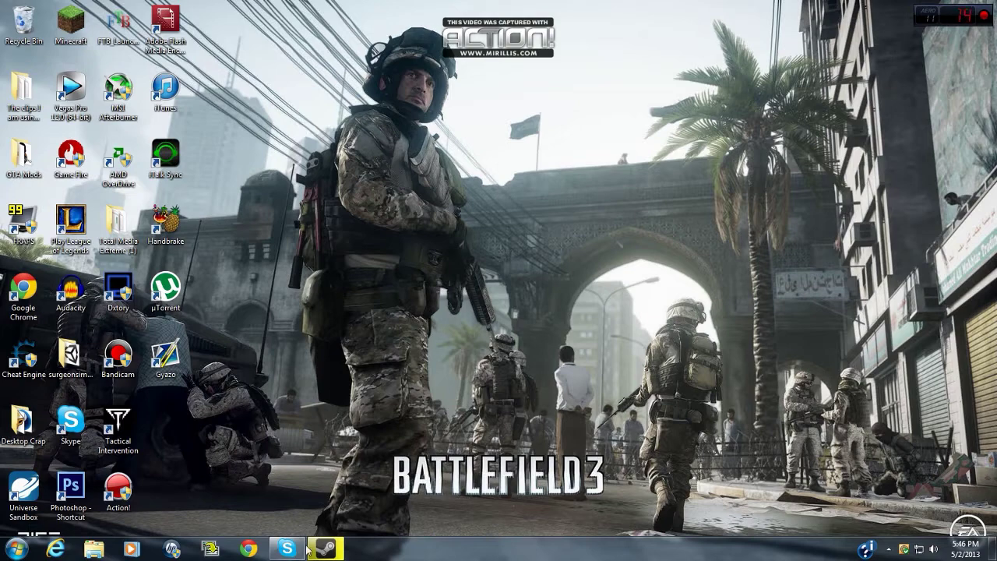
{"action": "left_click", "coordinate": [889, 548]}
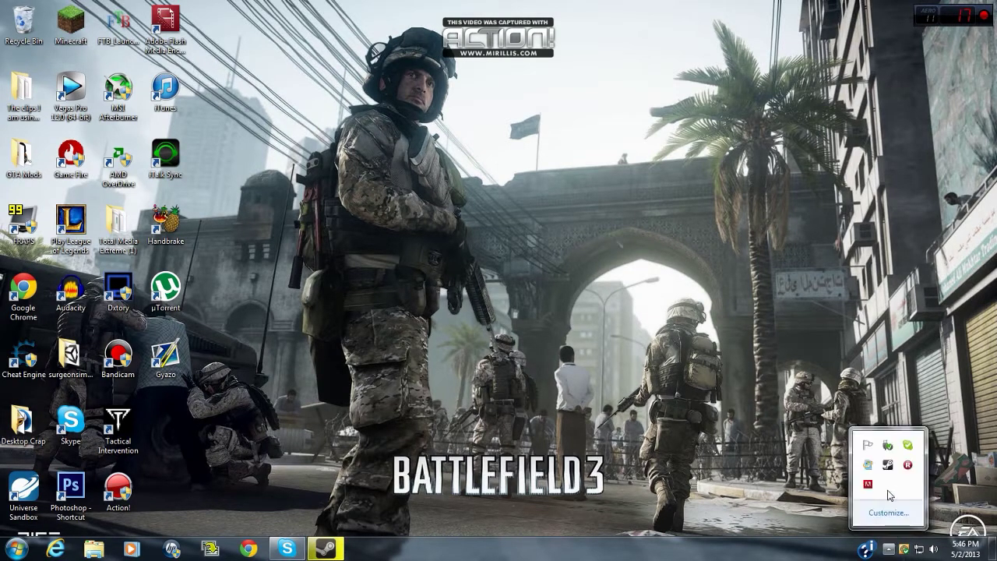
{"action": "right_click", "coordinate": [910, 467]}
{"action": "left_click", "coordinate": [940, 473]}
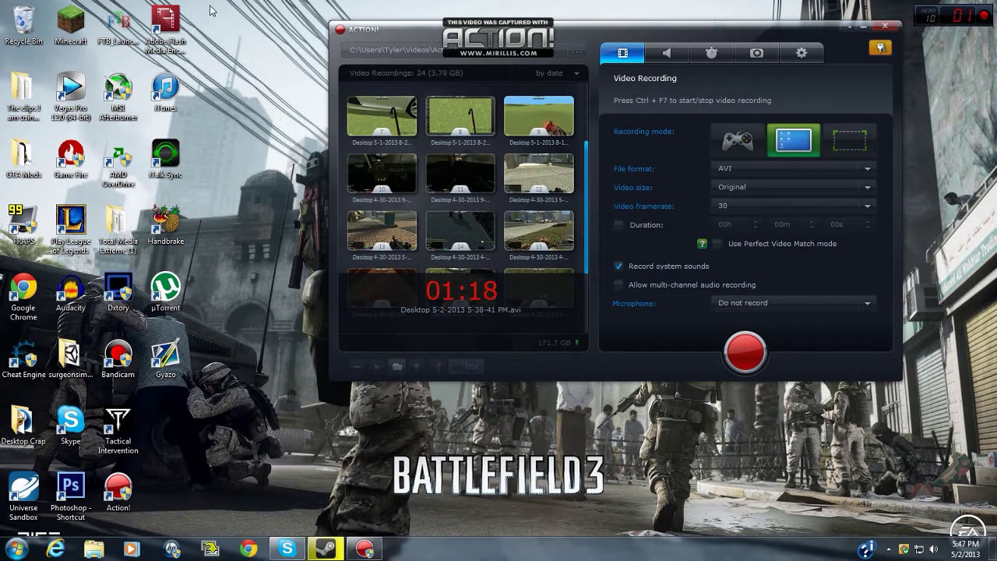
Check the available screen resolutions from the desktop menu and cancel without changes
{"action": "right_click", "coordinate": [207, 88]}
{"action": "left_click", "coordinate": [282, 240]}
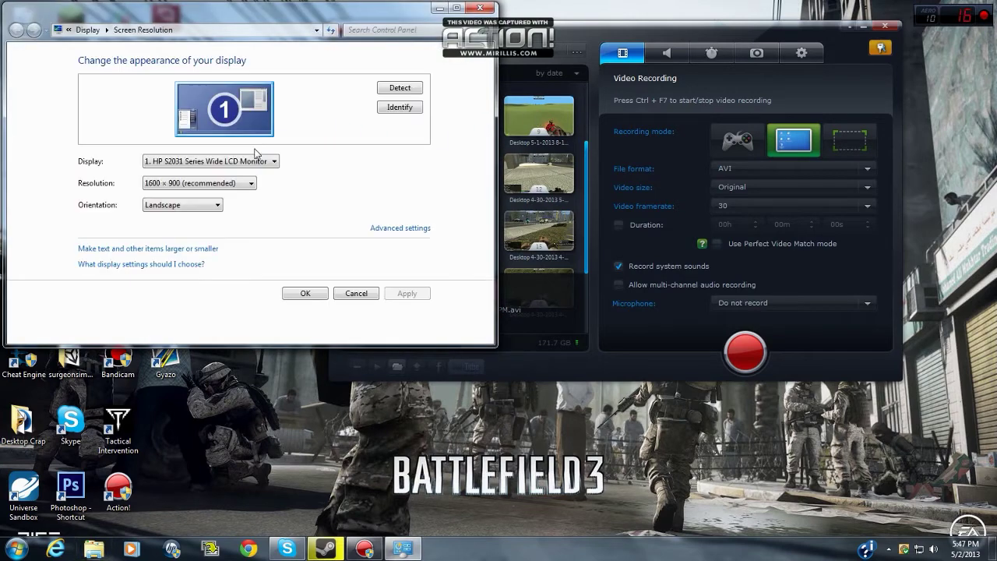
{"action": "left_click", "coordinate": [233, 183]}
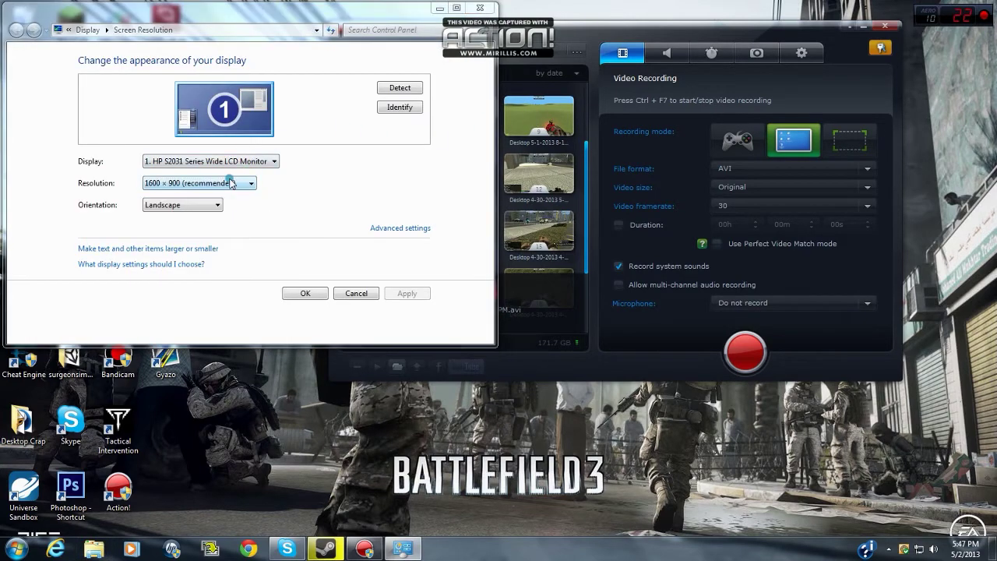
{"action": "left_click", "coordinate": [336, 293]}
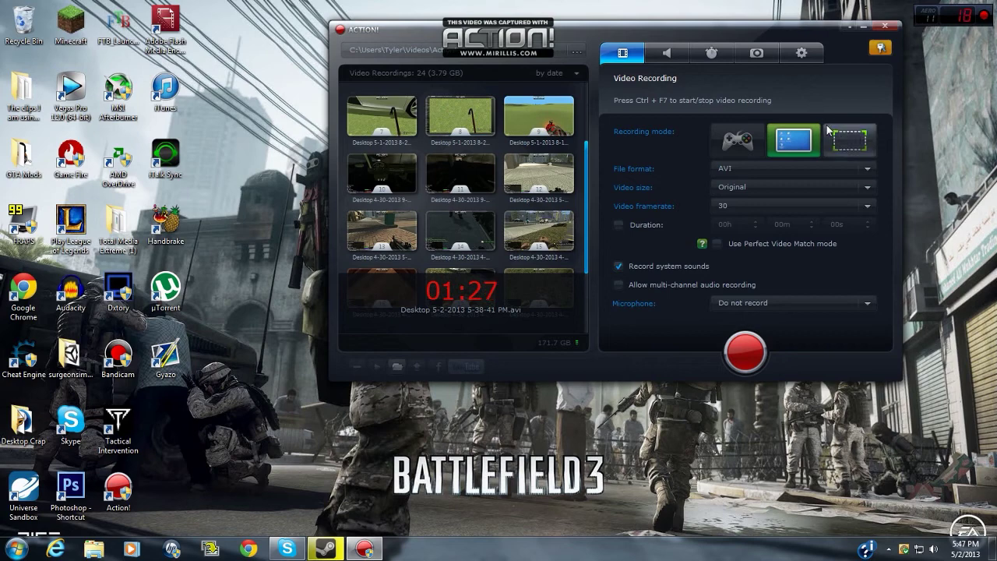
Switch to Region mode, mark a capture region across the top, and keep AVI format and Original size
{"action": "left_click", "coordinate": [848, 140]}
{"action": "mouse_move", "coordinate": [257, 1]}
{"action": "left_mouse_down"}
{"action": "mouse_move", "coordinate": [390, 234]}
{"action": "mouse_move", "coordinate": [994, 290]}
{"action": "left_mouse_up"}
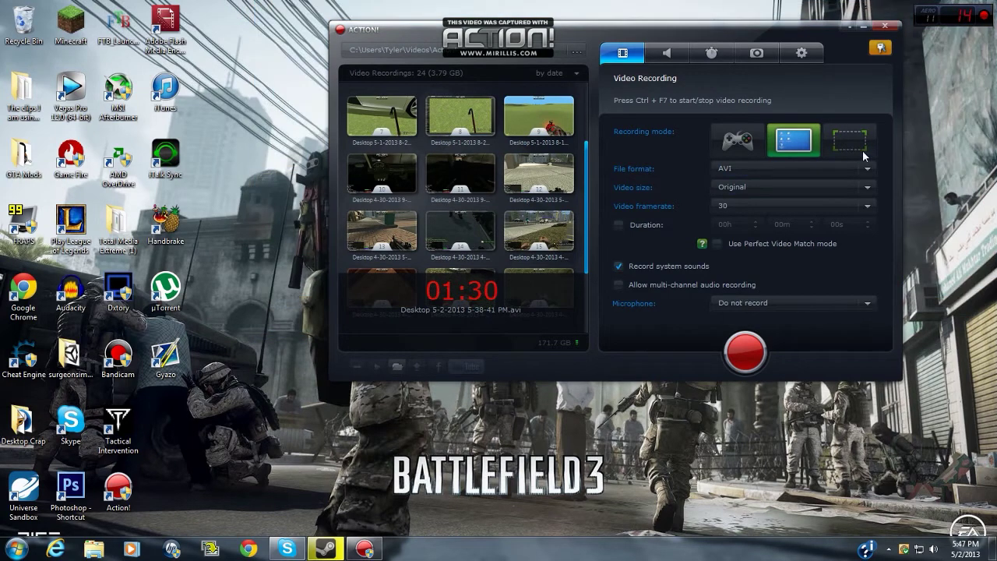
{"action": "left_click", "coordinate": [806, 170]}
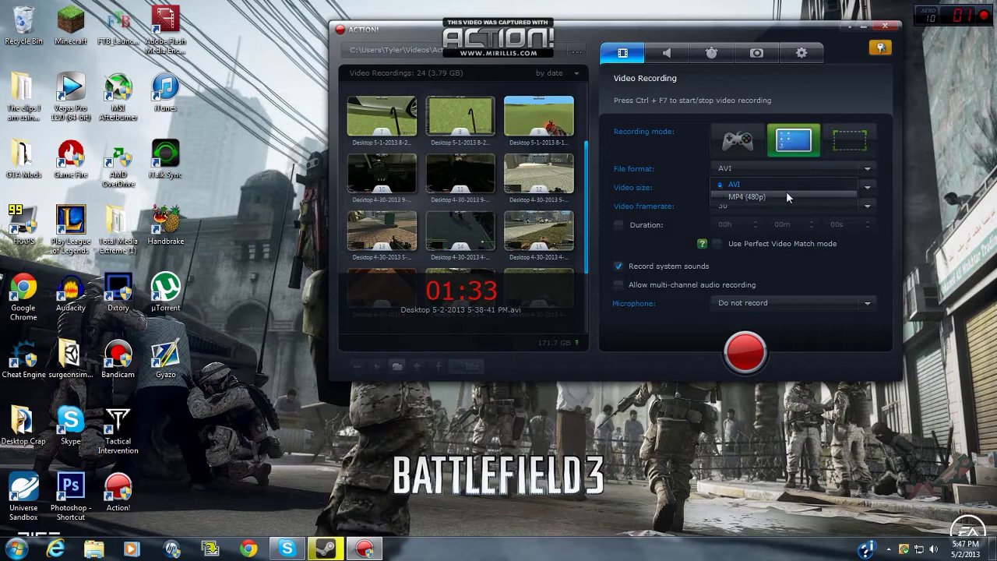
{"action": "left_click", "coordinate": [765, 183]}
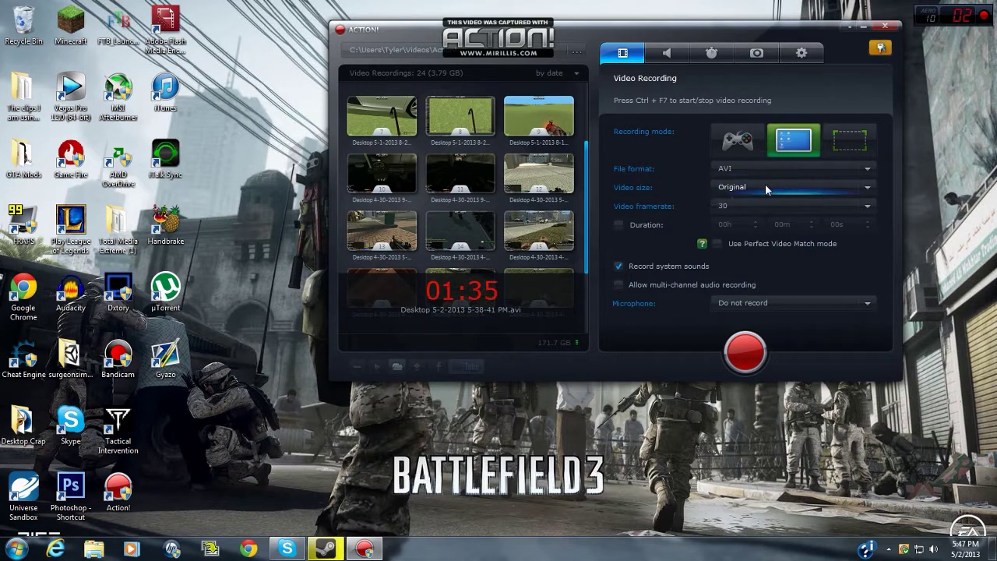
{"action": "left_click", "coordinate": [765, 184]}
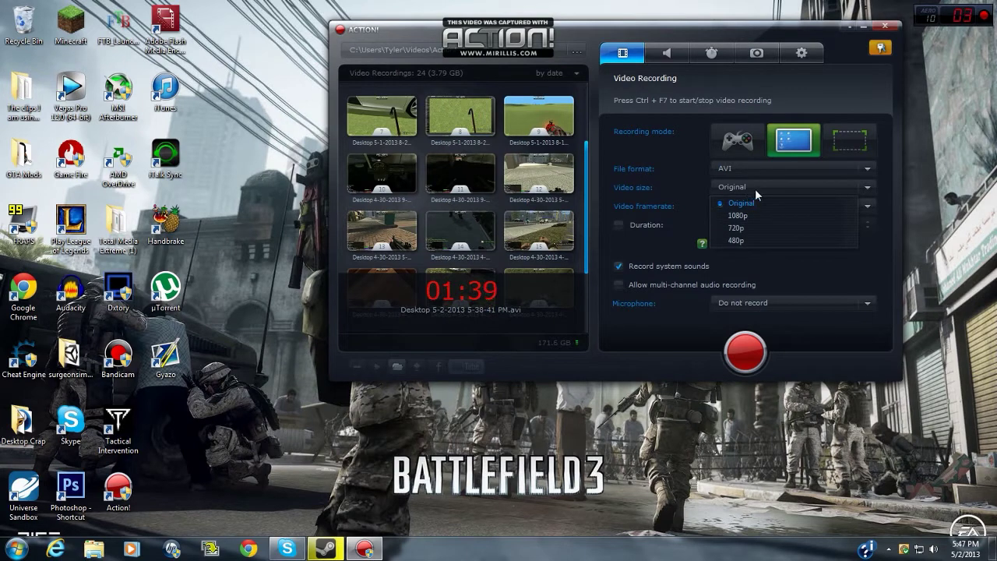
{"action": "left_click", "coordinate": [747, 204]}
Keep the framerate at 30 and the microphone at Do not record, then show Audio Recording
{"action": "left_click", "coordinate": [755, 205]}
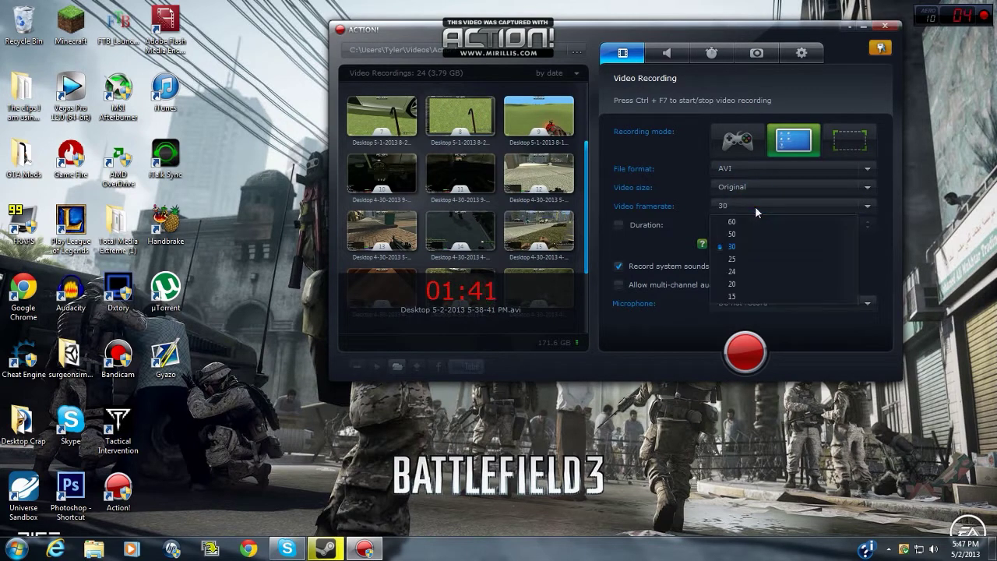
{"action": "left_click", "coordinate": [755, 206]}
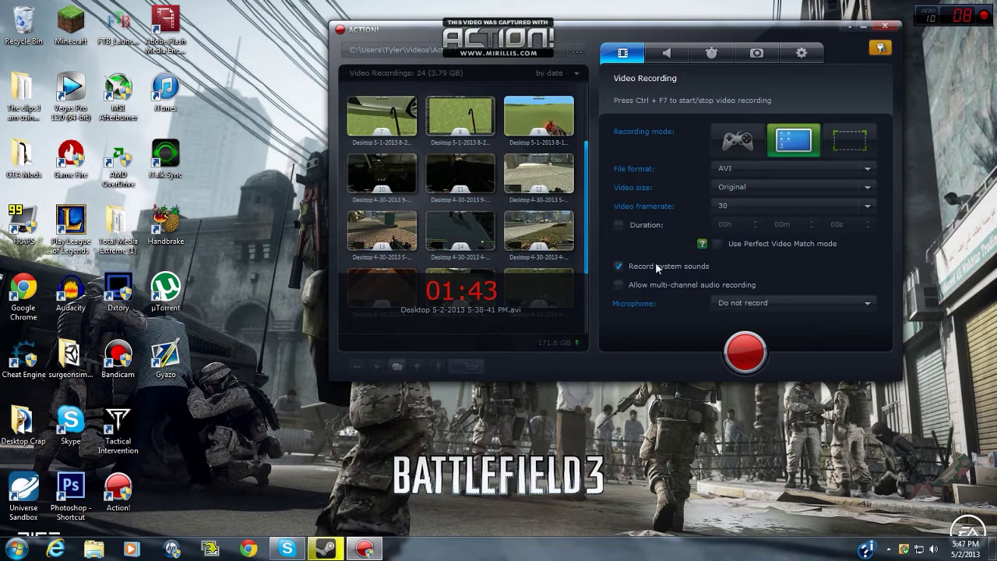
{"action": "left_click", "coordinate": [751, 205]}
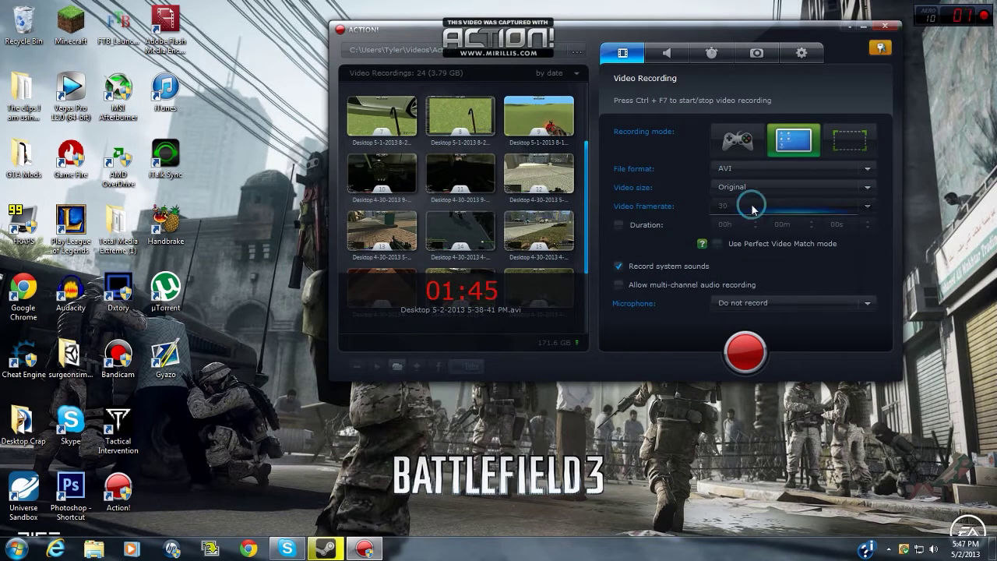
{"action": "left_click", "coordinate": [751, 204]}
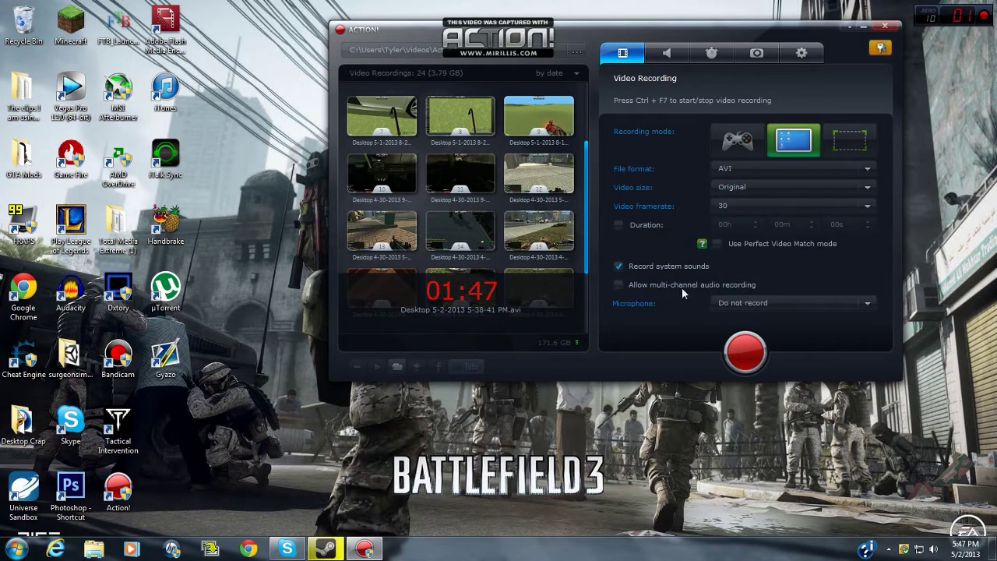
{"action": "left_click", "coordinate": [744, 303]}
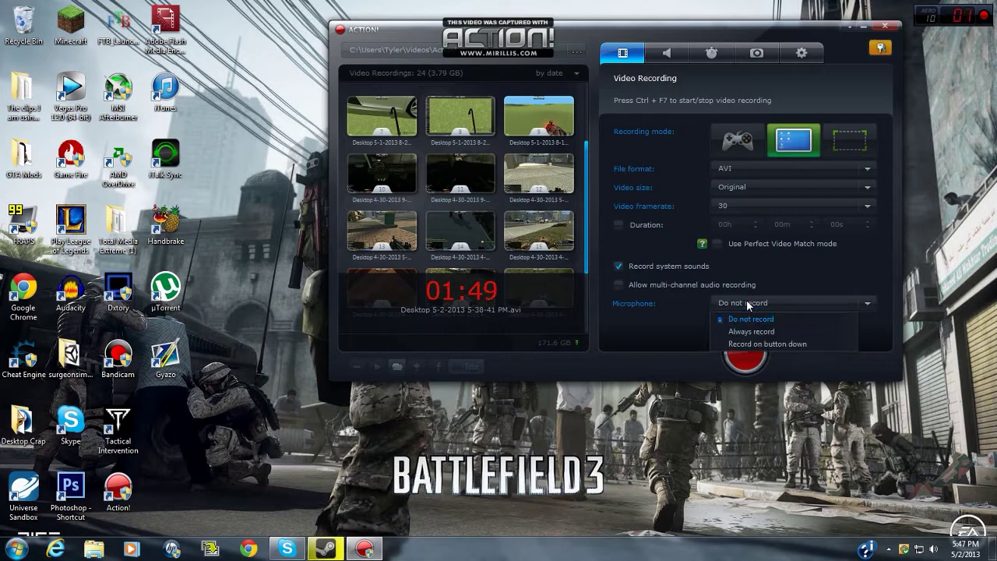
{"action": "left_click", "coordinate": [744, 304]}
{"action": "left_click", "coordinate": [673, 59]}
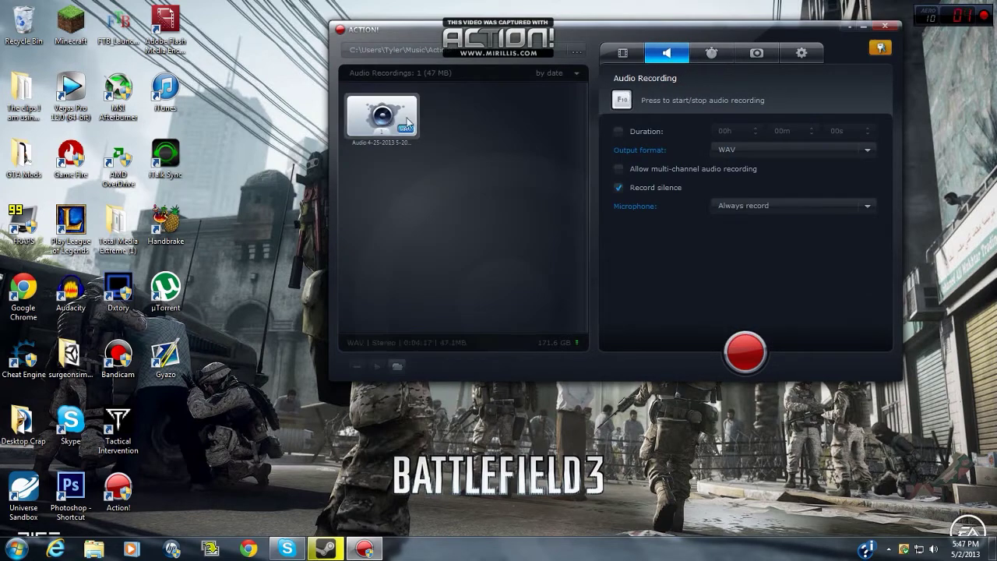
Select the Audacity desktop shortcut, then glance at Benchmark, Screenshots and the General Settings page
{"action": "left_click", "coordinate": [70, 292]}
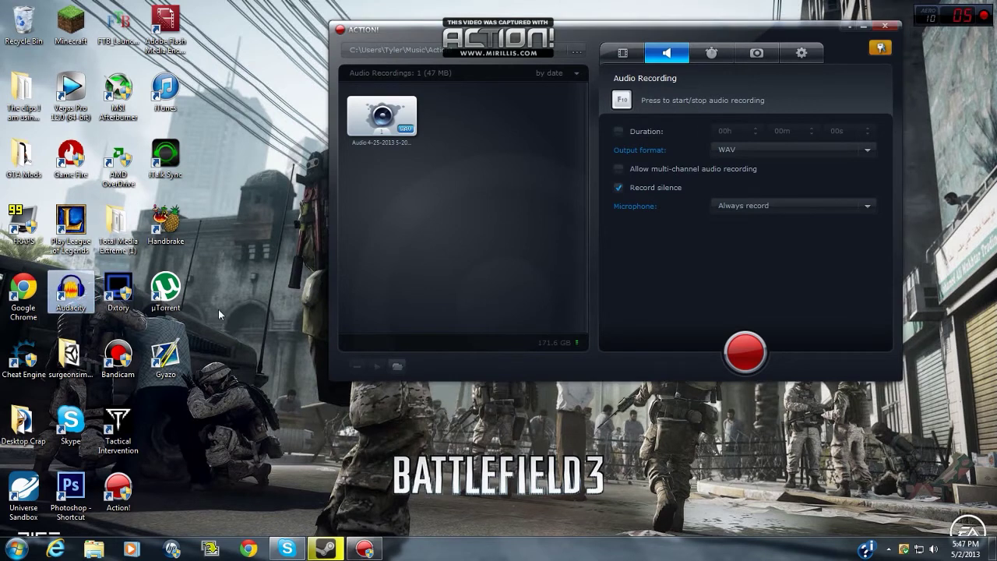
{"action": "left_click", "coordinate": [700, 59]}
{"action": "left_click", "coordinate": [755, 52]}
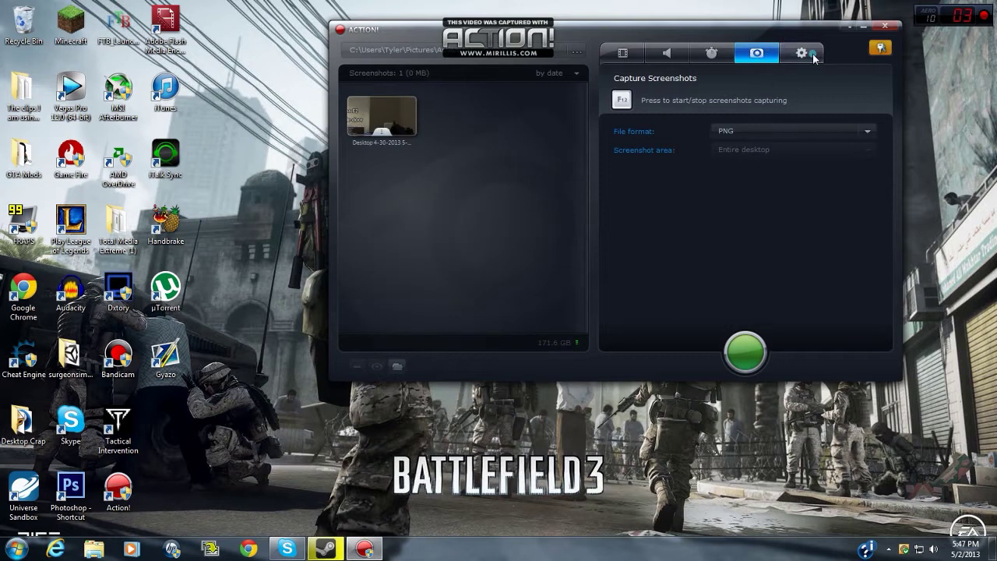
{"action": "left_click", "coordinate": [802, 52]}
{"action": "left_click", "coordinate": [629, 106]}
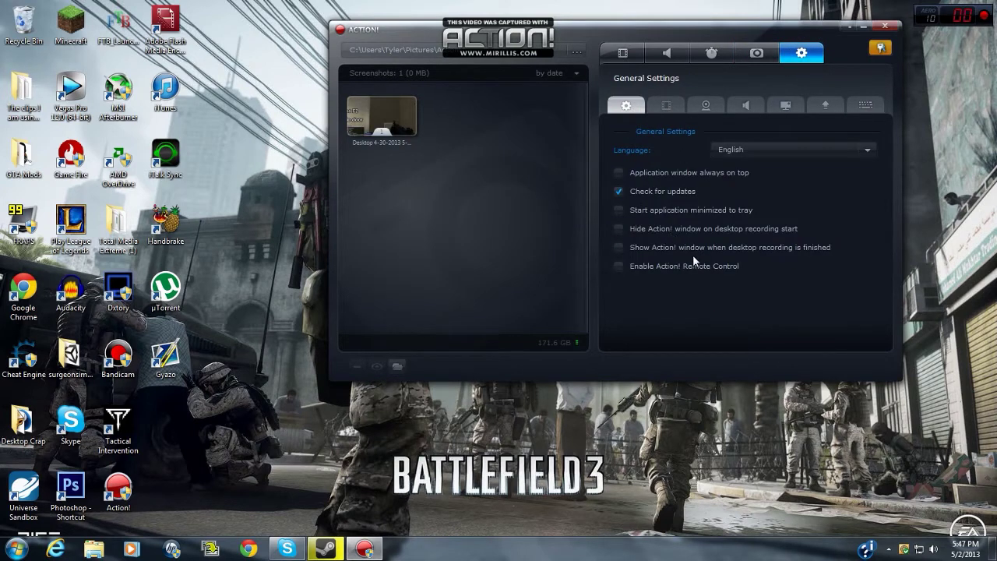
Step through the Video, Webcam and Audio settings pages, ending on HUD settings
{"action": "left_click", "coordinate": [668, 106]}
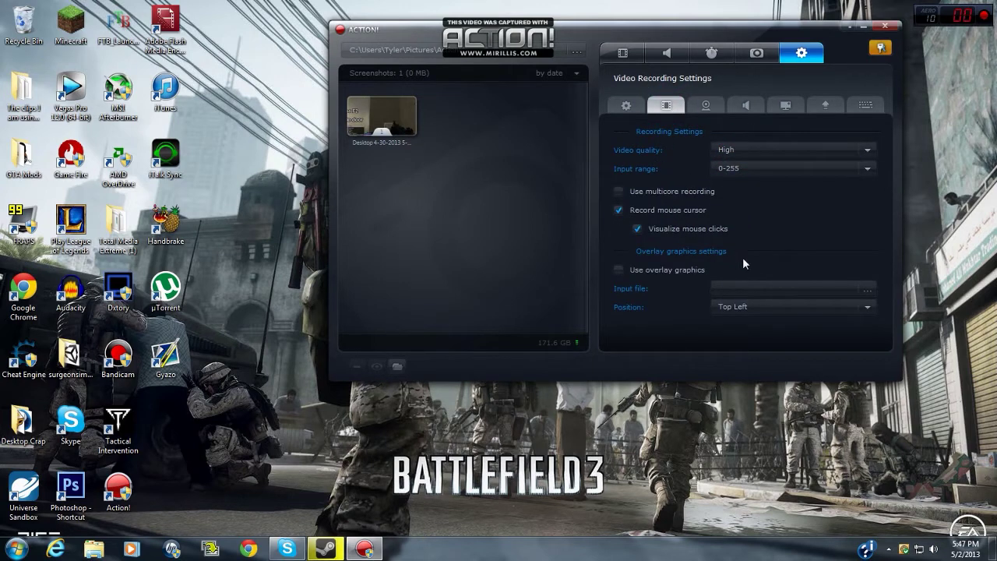
{"action": "left_click", "coordinate": [695, 107]}
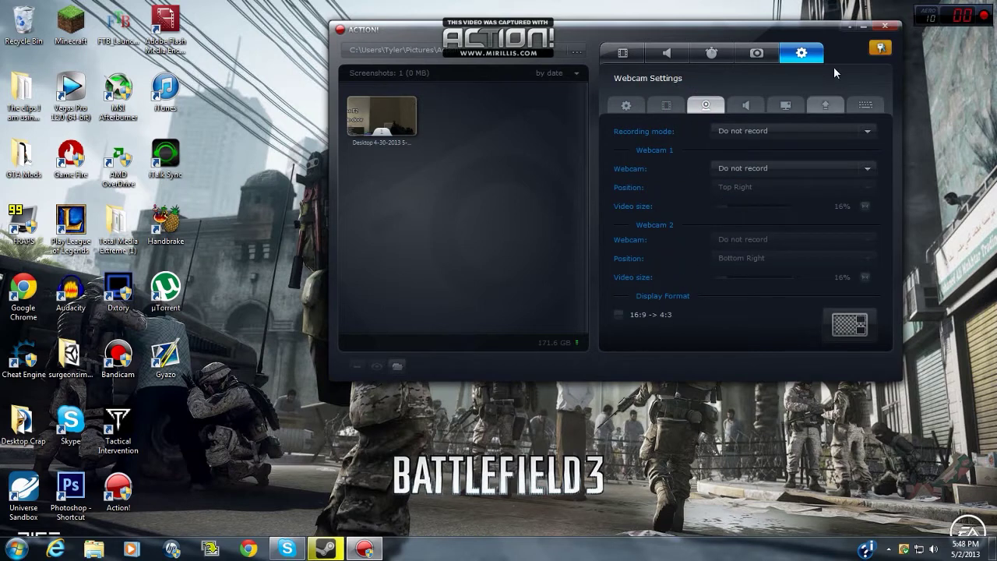
{"action": "left_click", "coordinate": [753, 106]}
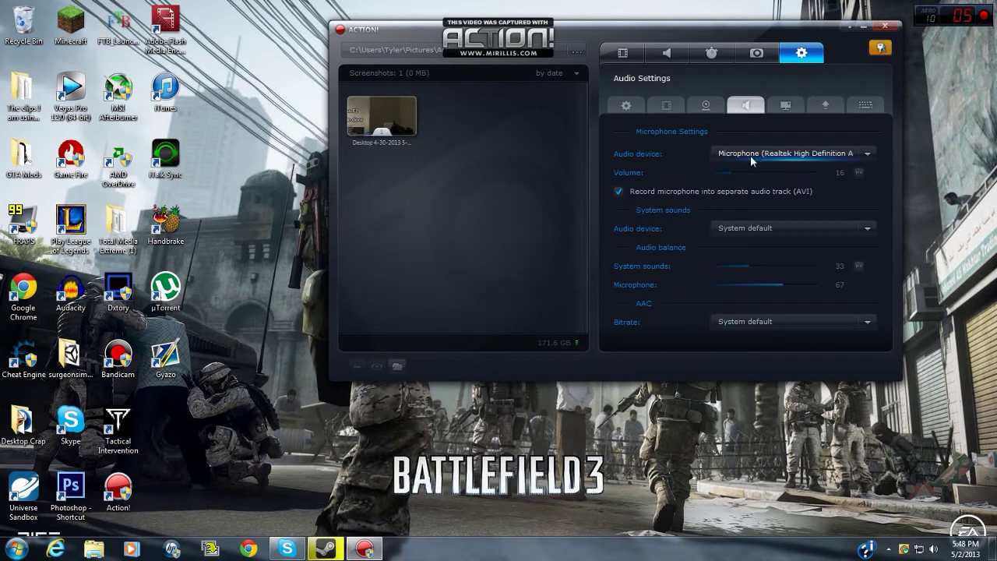
{"action": "left_click", "coordinate": [776, 107]}
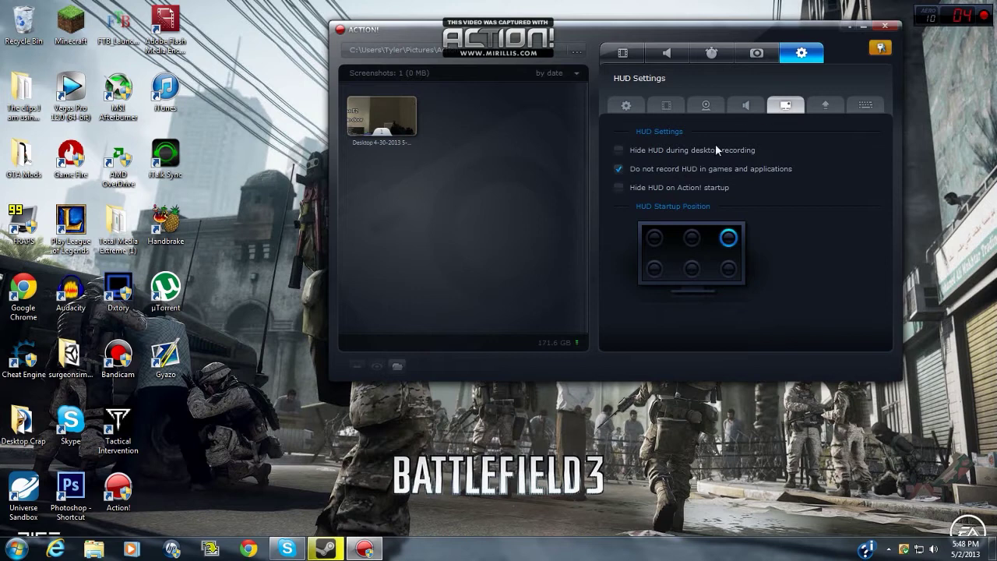
Check the Export and Hotkeys pages, return to Video Recording, and minimize Action! to the tray
{"action": "left_click", "coordinate": [826, 107]}
{"action": "left_click", "coordinate": [799, 104]}
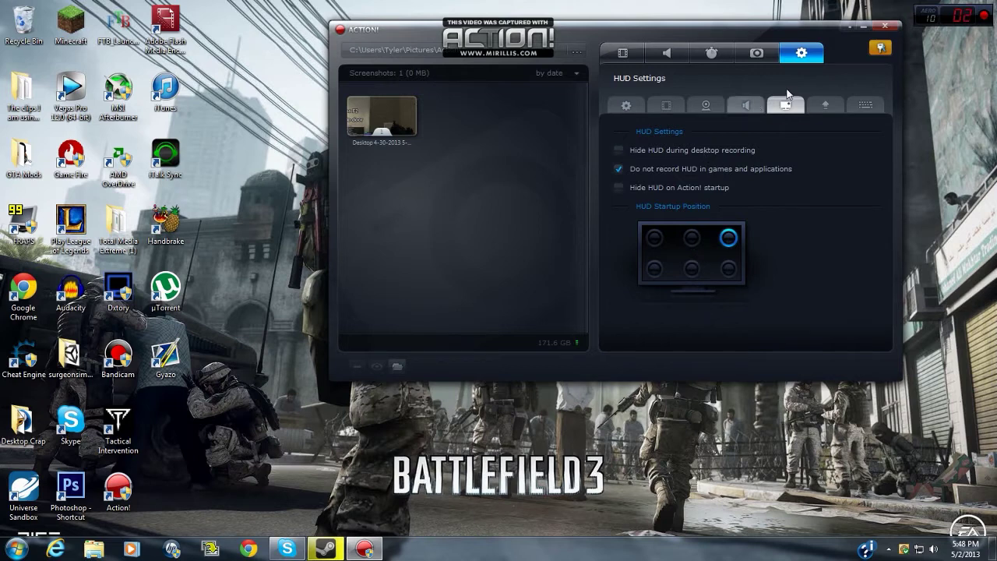
{"action": "left_click", "coordinate": [823, 109]}
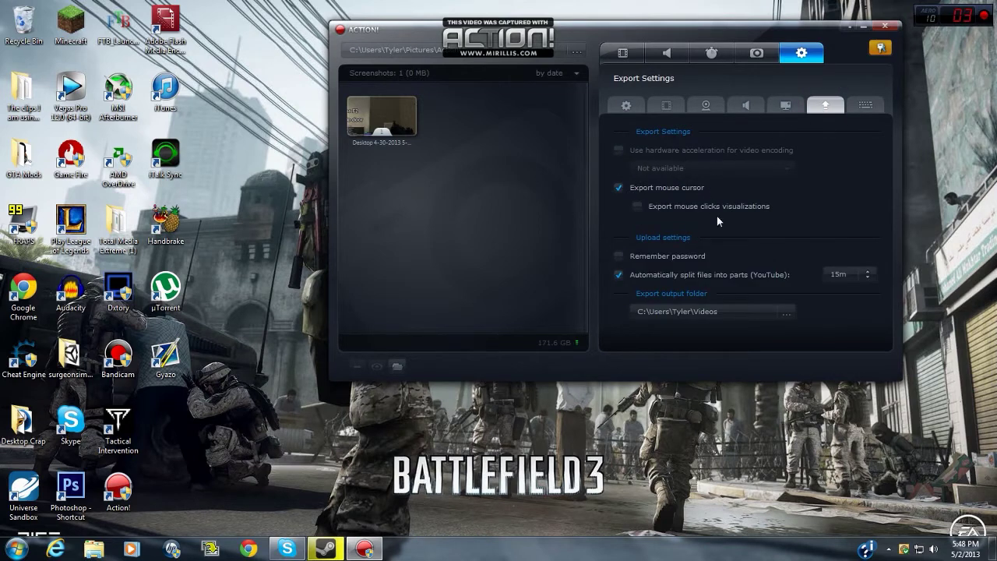
{"action": "left_click", "coordinate": [864, 106]}
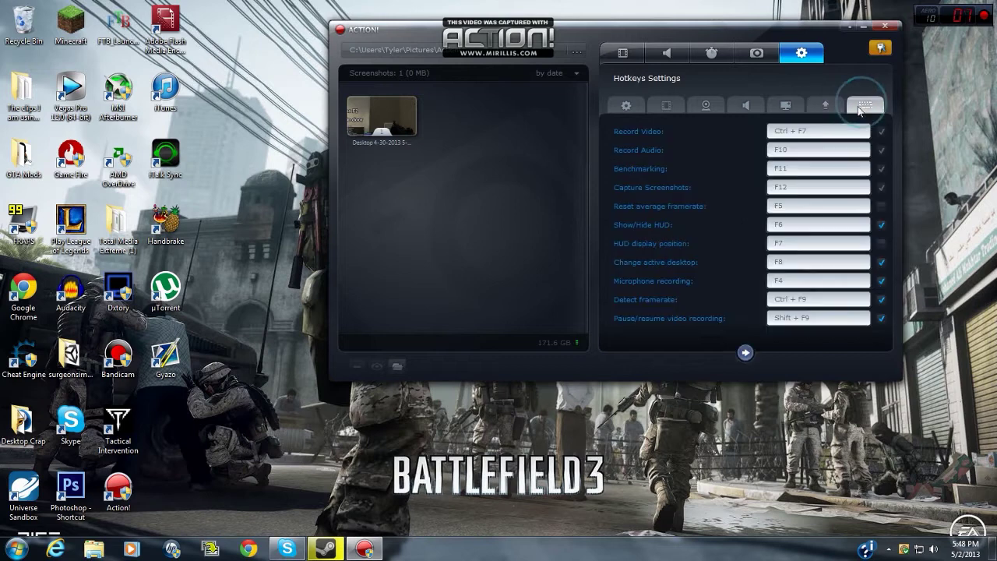
{"action": "left_click", "coordinate": [794, 132]}
{"action": "left_click", "coordinate": [623, 57]}
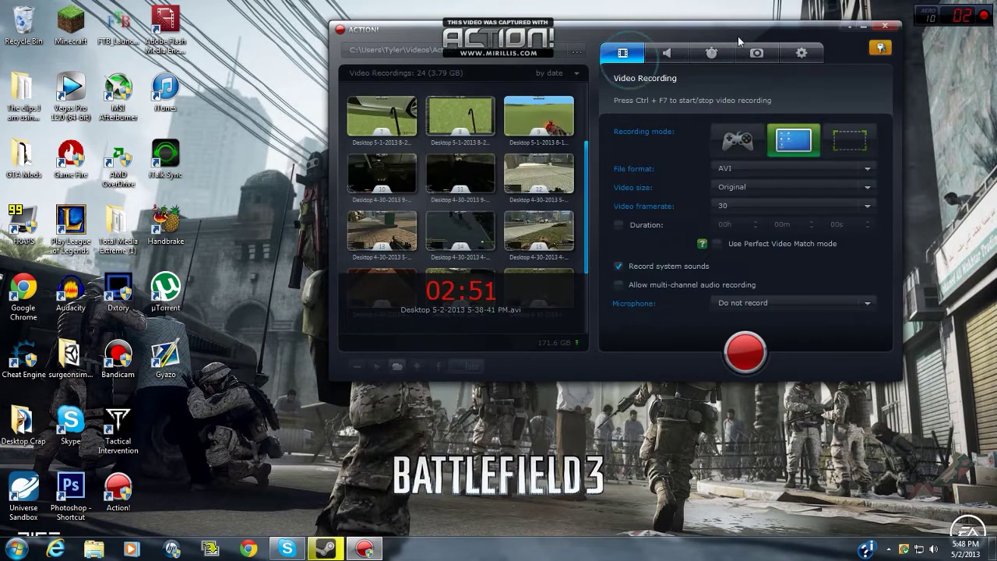
{"action": "left_click", "coordinate": [863, 27]}
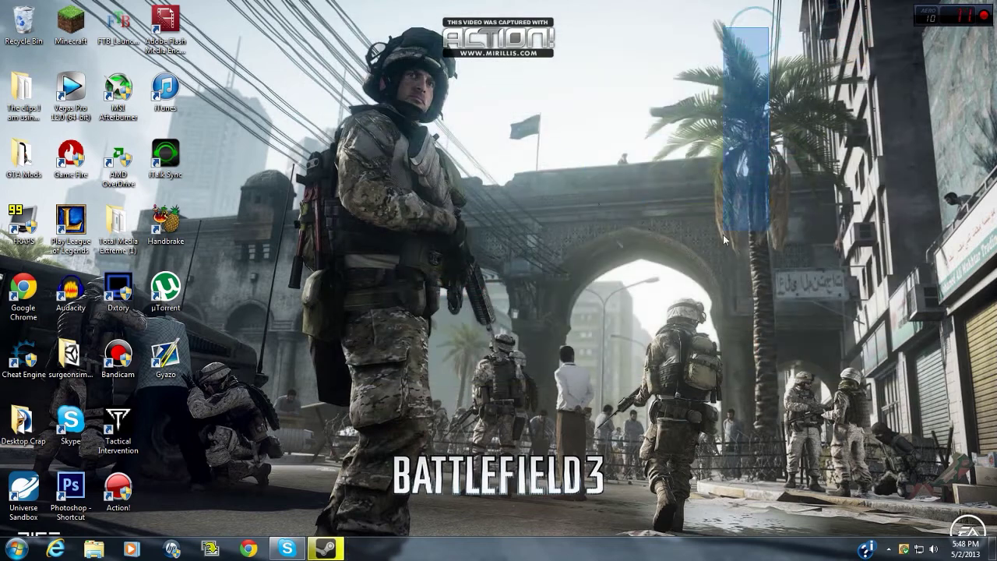
Load youtube.com in Chrome and open My channel from the account menu
{"action": "left_click_drag", "start_coordinate": [769, 26], "coordinate": [456, 300]}
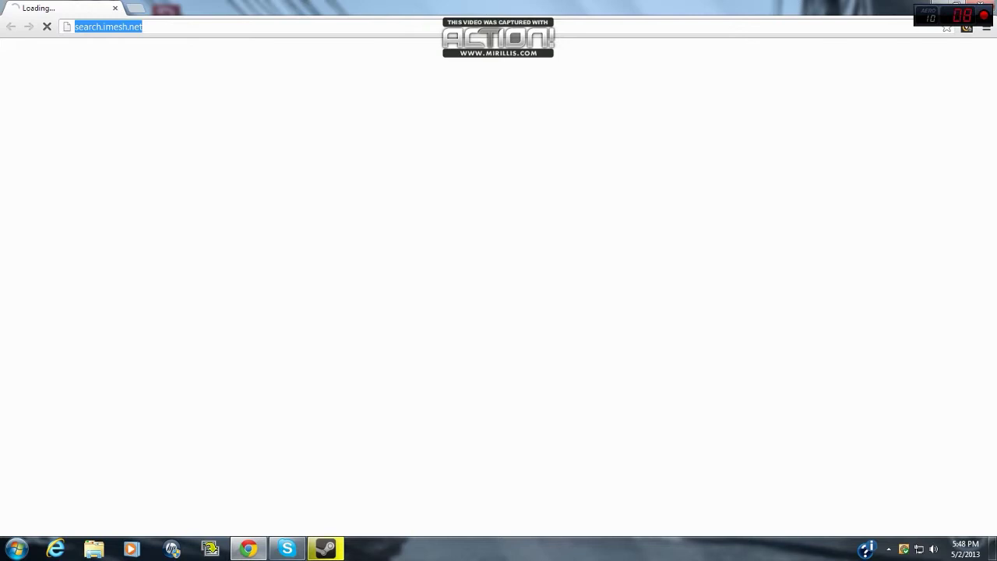
{"action": "type", "text": "youtube.com"}
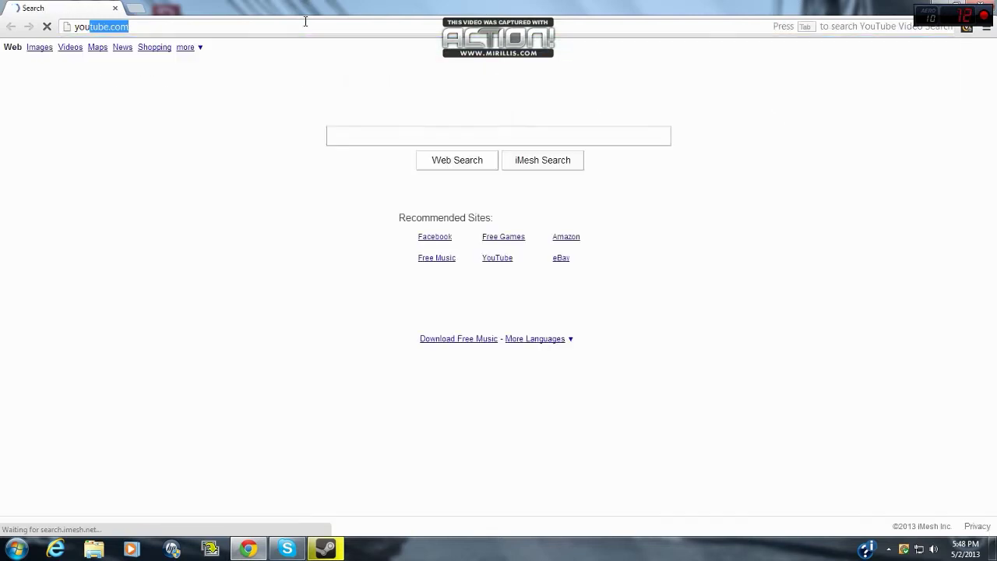
{"action": "key", "text": "Return"}
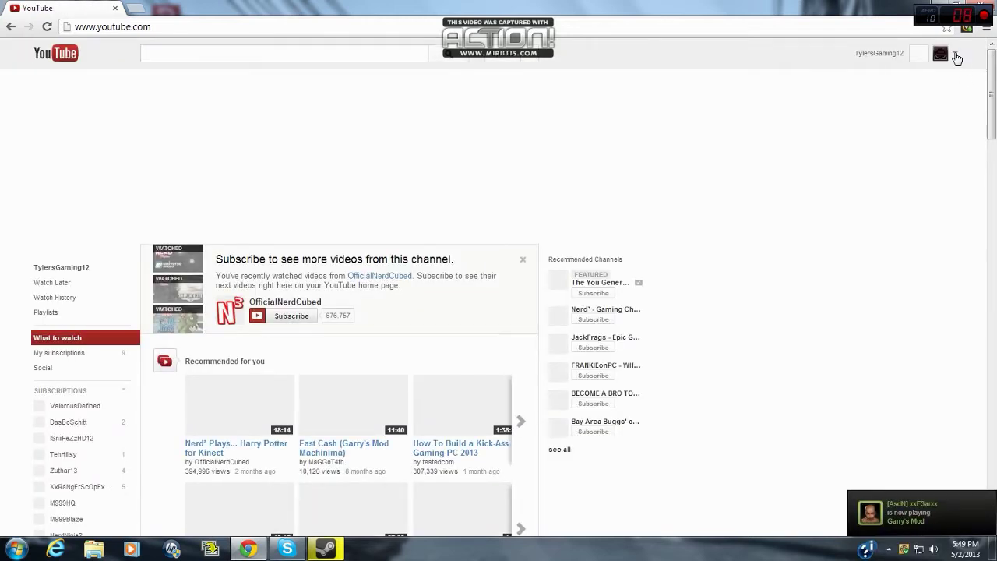
{"action": "left_click", "coordinate": [955, 54]}
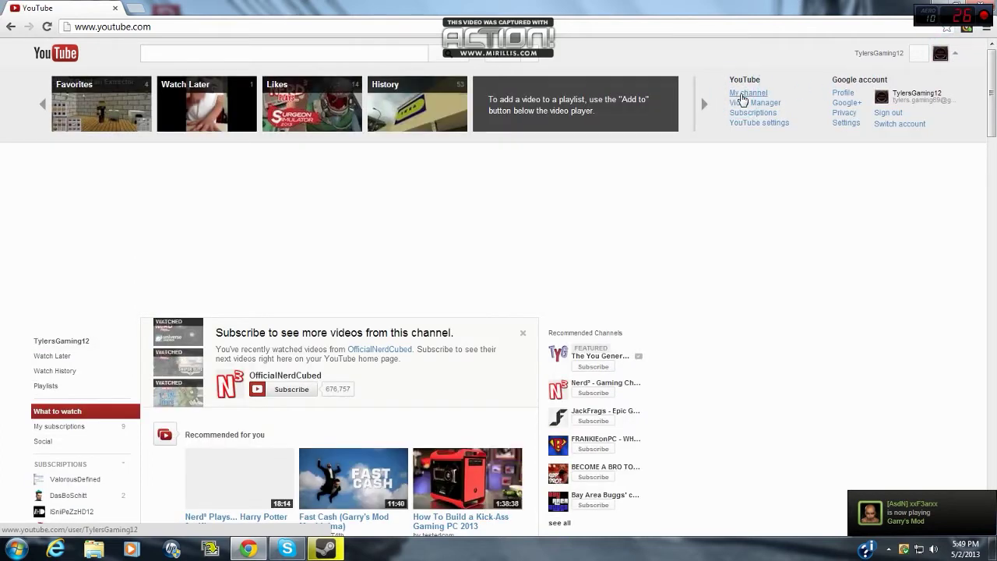
{"action": "left_click", "coordinate": [742, 94]}
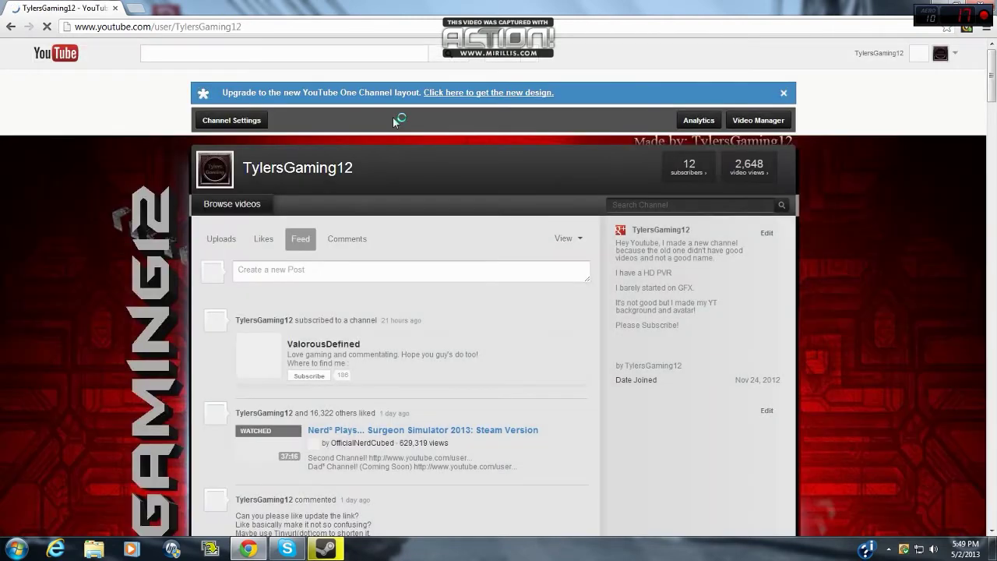
{"action": "left_click", "coordinate": [325, 549]}
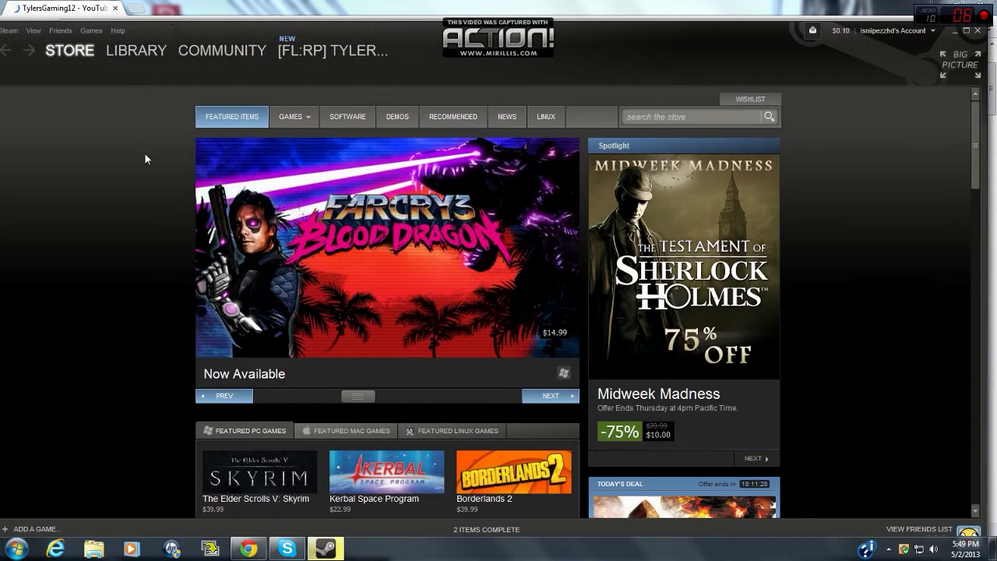
{"action": "mouse_move", "coordinate": [249, 549]}
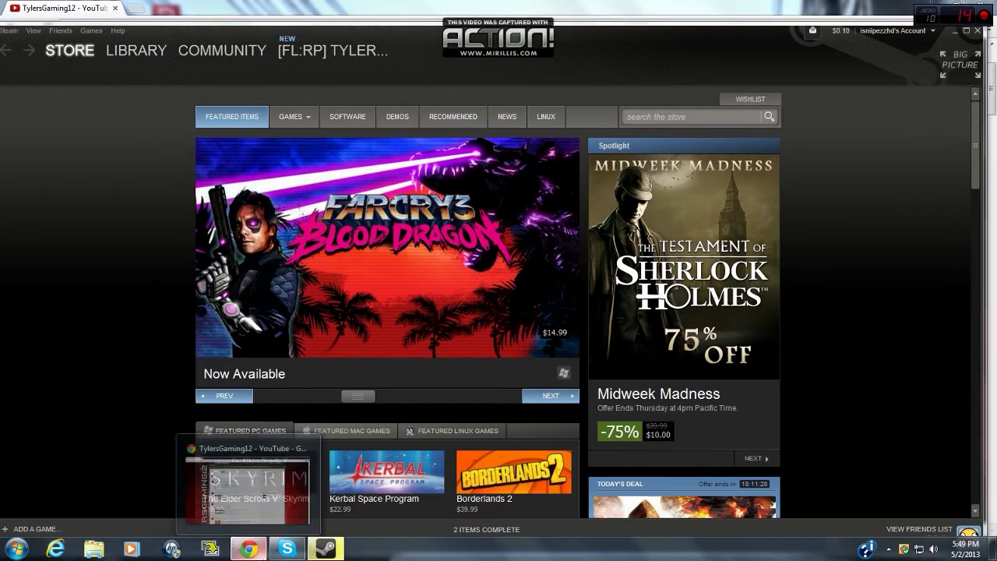
{"action": "left_click", "coordinate": [247, 487]}
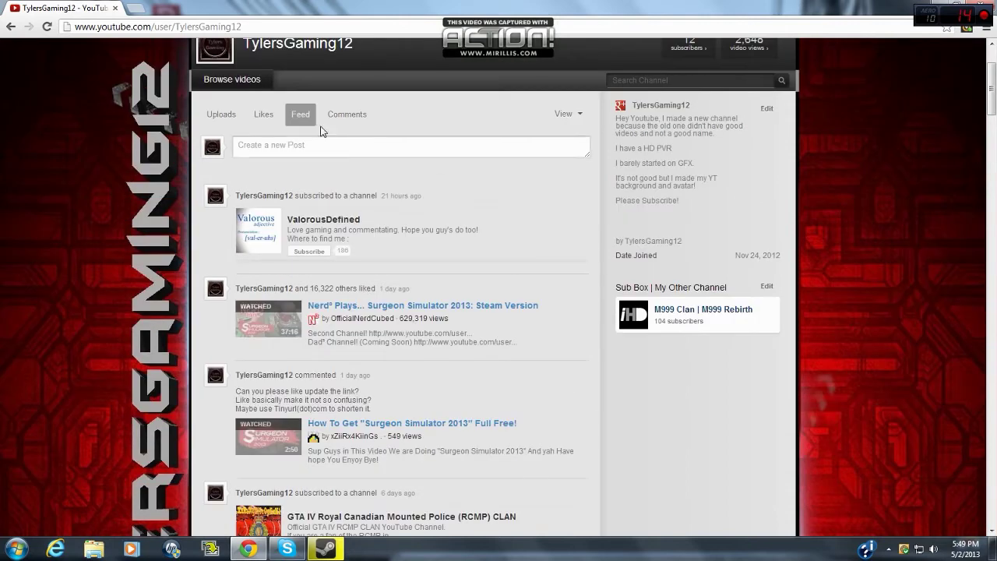
{"action": "scroll", "coordinate": [321, 131], "scroll_direction": "up", "scroll_amount": 2}
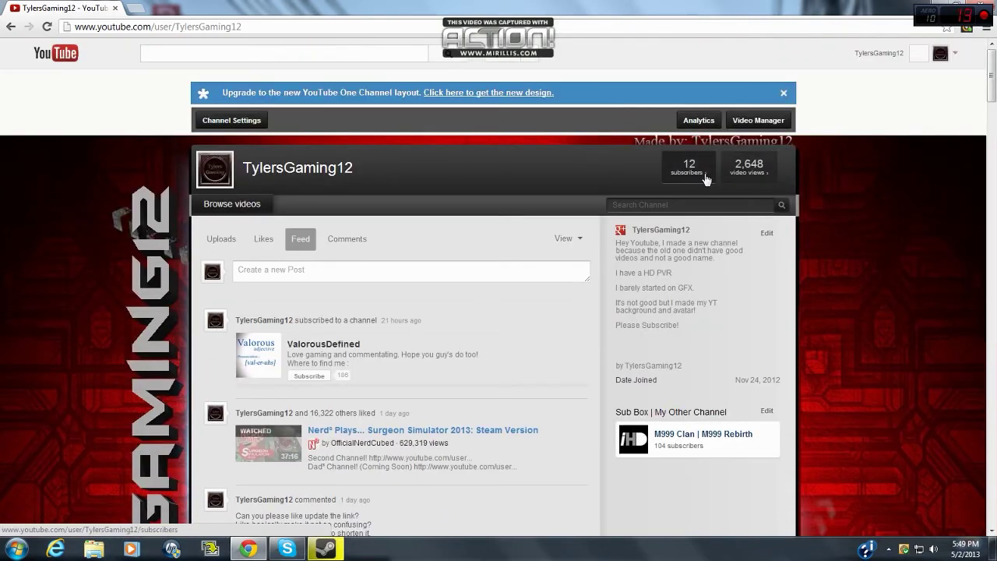
{"action": "left_click", "coordinate": [331, 549]}
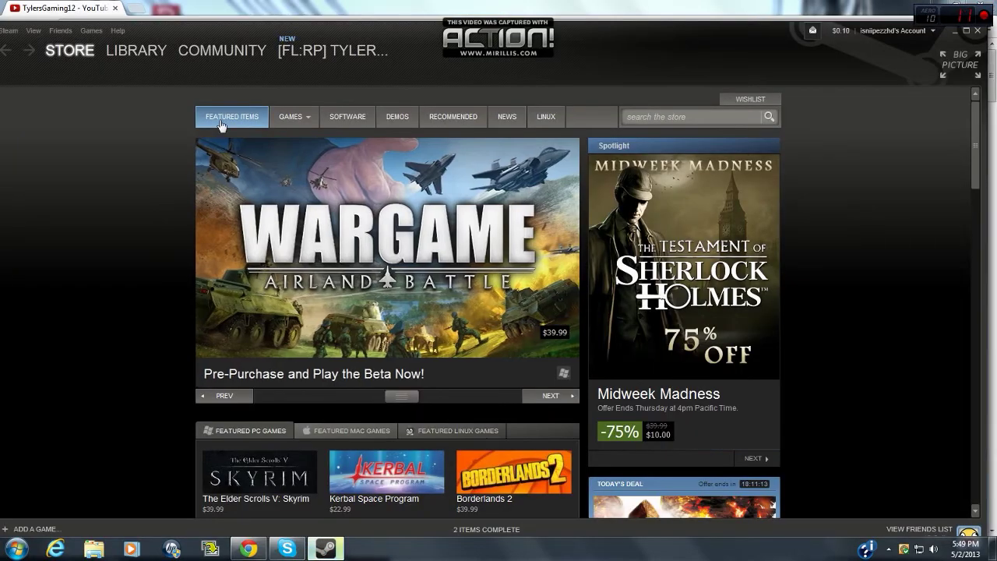
{"action": "left_click", "coordinate": [141, 54]}
{"action": "left_click", "coordinate": [249, 549]}
{"action": "scroll", "coordinate": [59, 226], "scroll_direction": "down", "scroll_amount": 7}
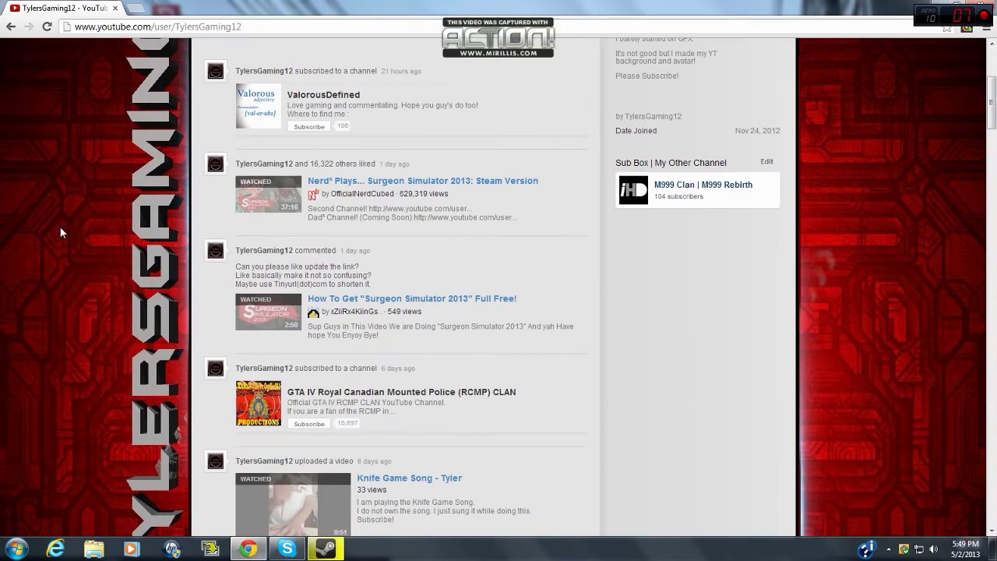
{"action": "scroll", "coordinate": [63, 246], "scroll_direction": "down", "scroll_amount": 1}
{"action": "scroll", "coordinate": [416, 247], "scroll_direction": "up", "scroll_amount": 1}
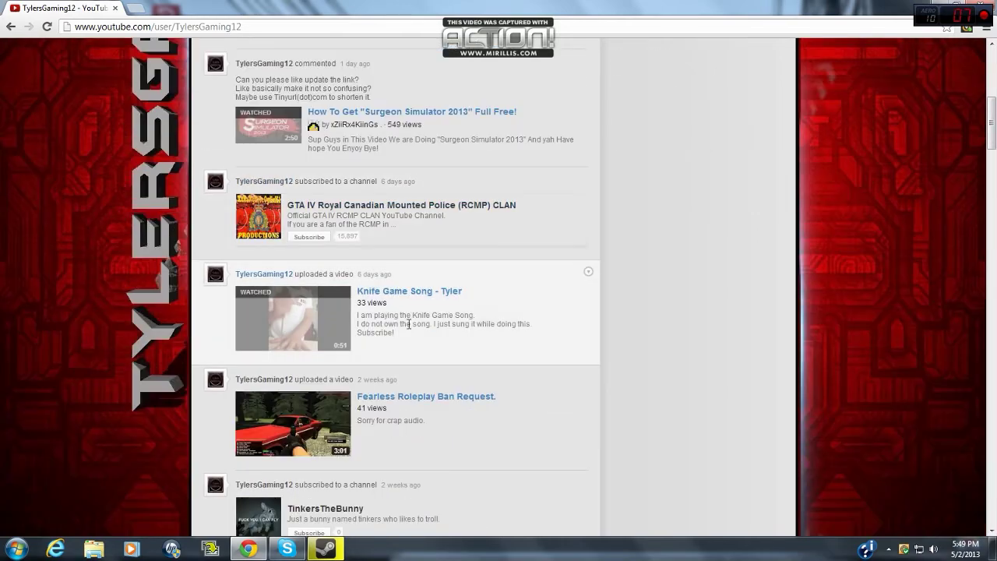
{"action": "scroll", "coordinate": [549, 276], "scroll_direction": "up", "scroll_amount": 1}
{"action": "scroll", "coordinate": [747, 270], "scroll_direction": "up", "scroll_amount": 5}
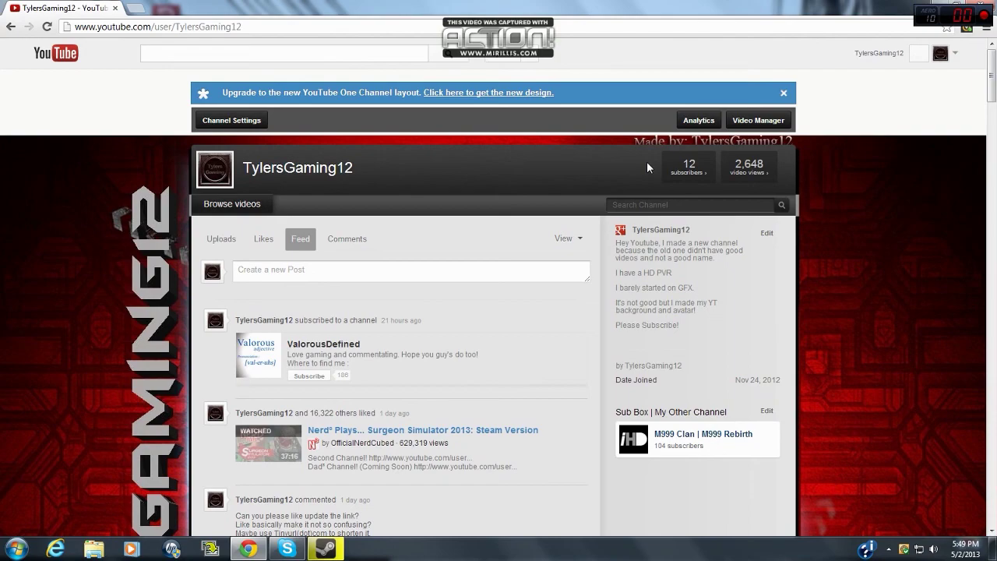
{"action": "scroll", "coordinate": [166, 309], "scroll_direction": "down", "scroll_amount": 10}
{"action": "scroll", "coordinate": [195, 376], "scroll_direction": "up", "scroll_amount": 7}
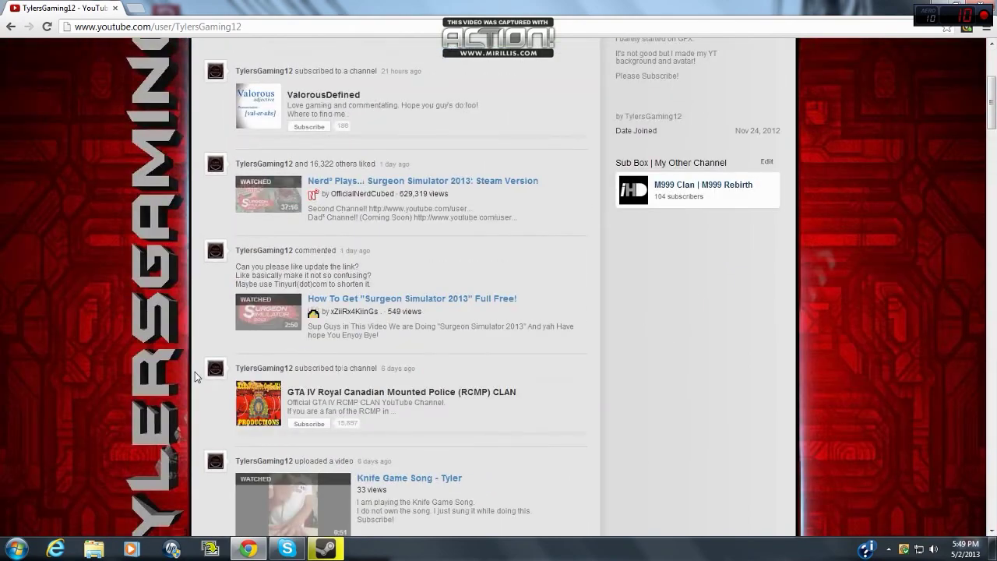